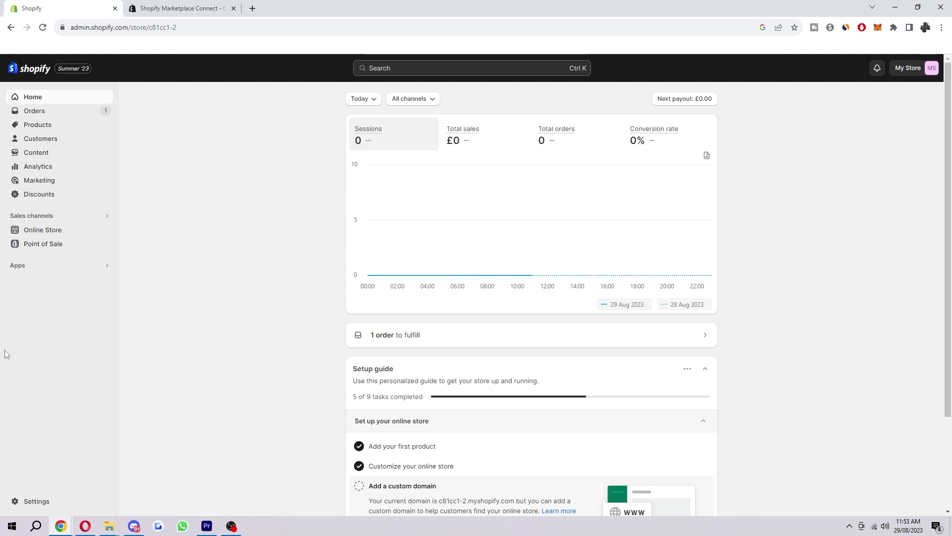
Step: Search the App Store for 'shopify marketplace connect' and open the Shopify Marketplace Connect listing
{"action": "left_click", "coordinate": [33, 269]}
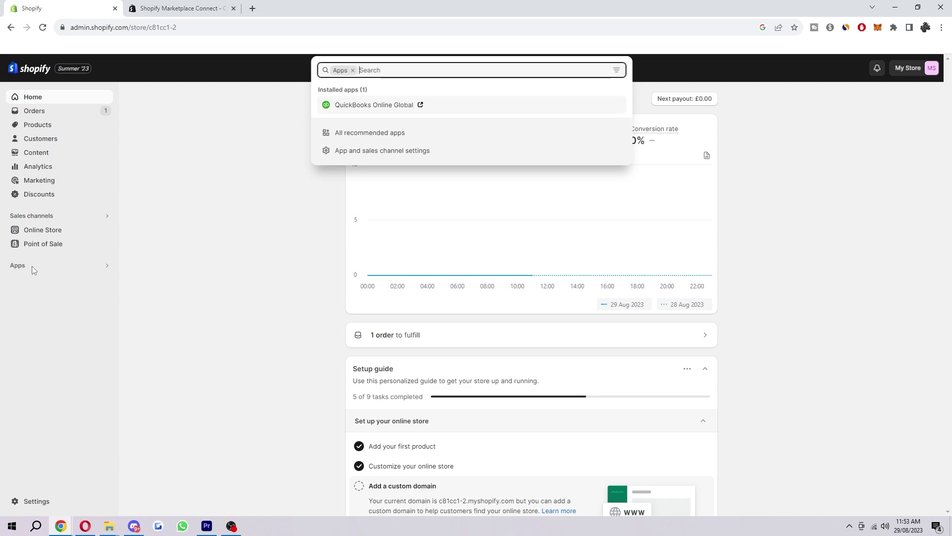
{"action": "type", "text": "shopify marketplace connect"}
{"action": "key", "text": "Return"}
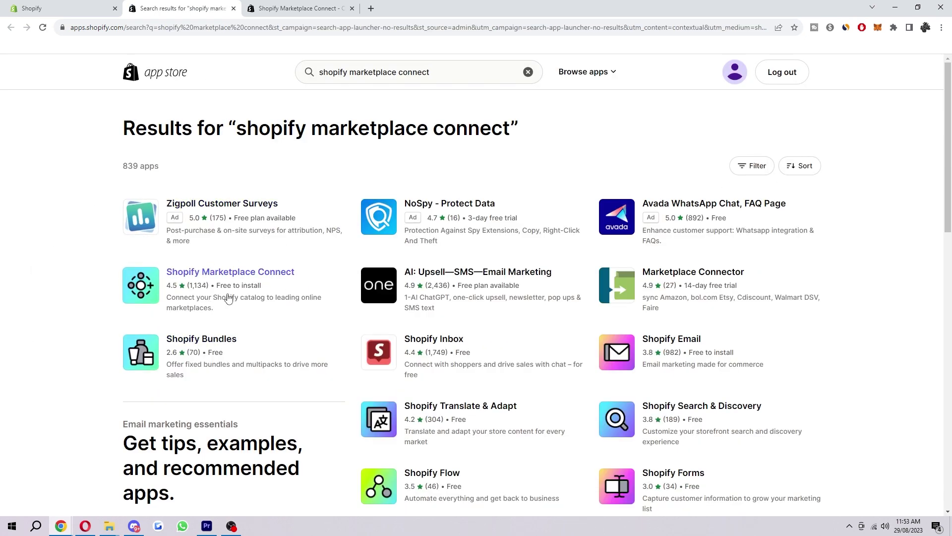
{"action": "left_click", "coordinate": [260, 275]}
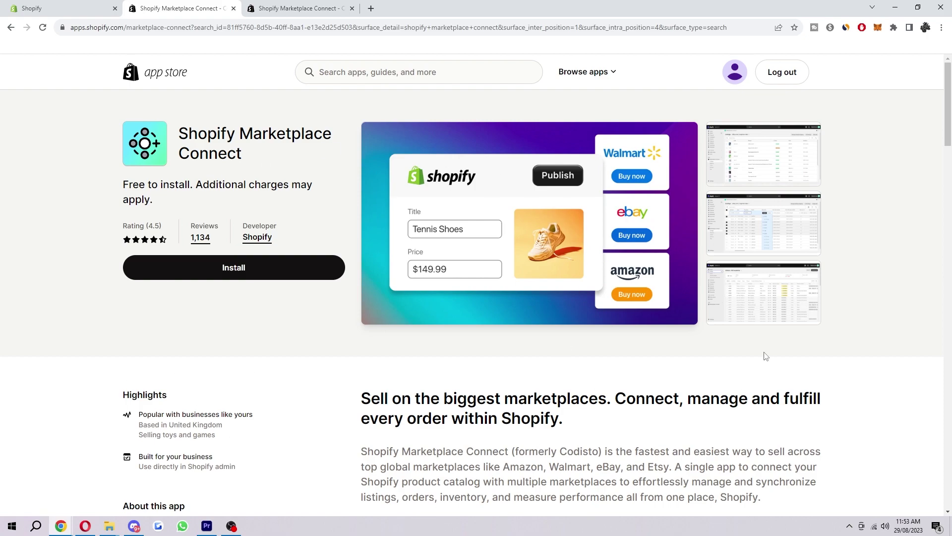
Step: Browse the Marketplace Connect listing, viewing an enlarged screenshot and the 4.5-star reviews
{"action": "right_click", "coordinate": [246, 307]}
{"action": "key", "text": "Escape"}
{"action": "left_click", "coordinate": [559, 228]}
{"action": "left_click", "coordinate": [891, 272]}
{"action": "scroll", "coordinate": [739, 278], "scroll_direction": "down", "scroll_amount": 5}
{"action": "scroll", "coordinate": [319, 450], "scroll_direction": "up", "scroll_amount": 5}
{"action": "scroll", "coordinate": [490, 324], "scroll_direction": "down", "scroll_amount": 5}
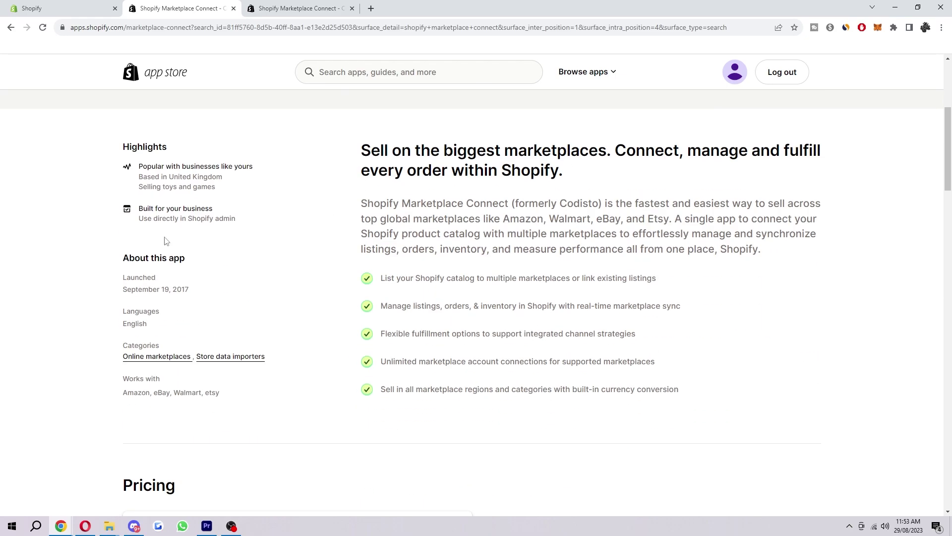
{"action": "scroll", "coordinate": [259, 292], "scroll_direction": "down", "scroll_amount": 5}
{"action": "scroll", "coordinate": [266, 430], "scroll_direction": "down", "scroll_amount": 5}
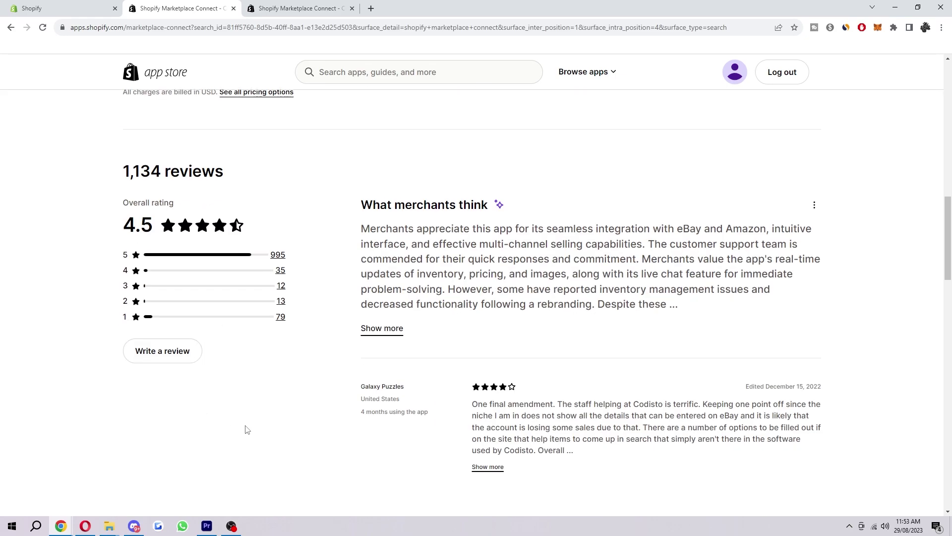
{"action": "scroll", "coordinate": [400, 297], "scroll_direction": "up", "scroll_amount": 15}
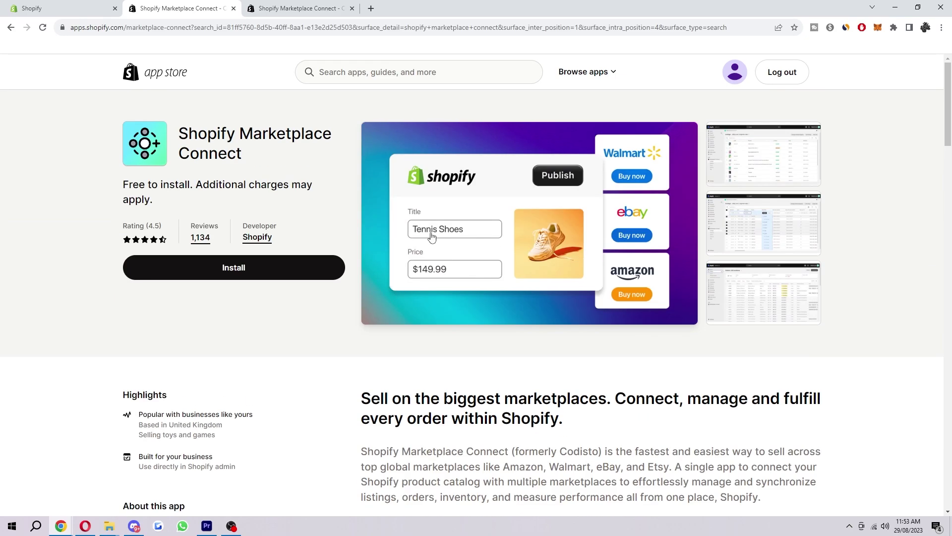
Step: Install Shopify Marketplace Connect and approve its store permissions
{"action": "left_click", "coordinate": [233, 270]}
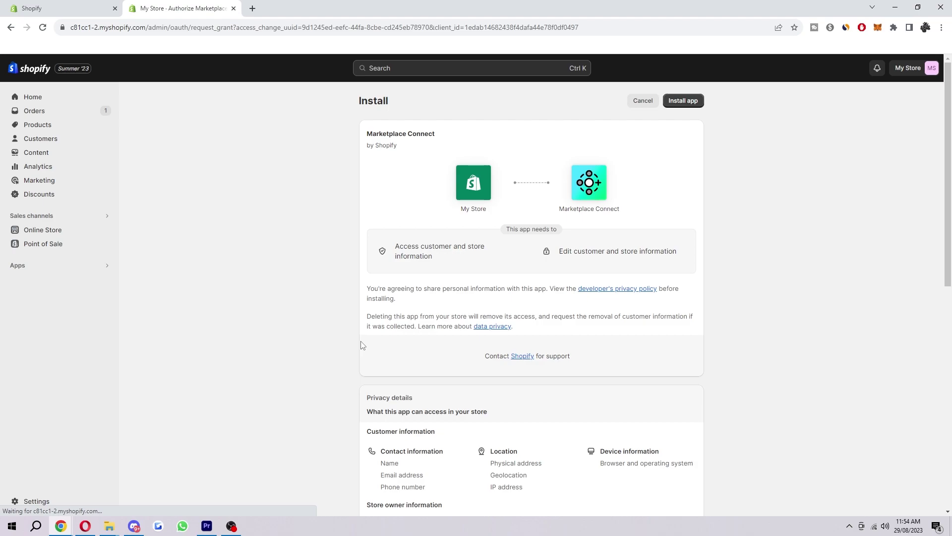
{"action": "left_click_drag", "start_coordinate": [503, 230], "coordinate": [562, 230]}
{"action": "left_click", "coordinate": [250, 215]}
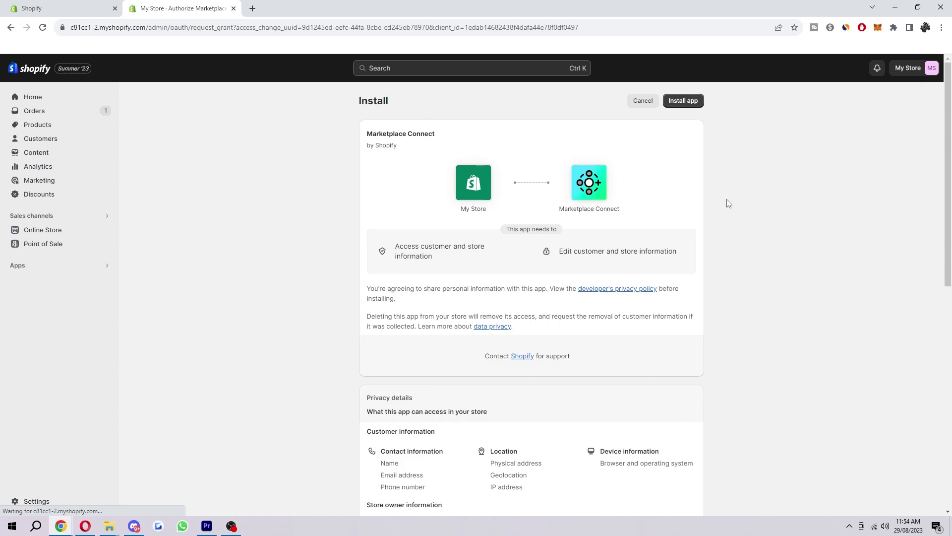
{"action": "left_click", "coordinate": [675, 102]}
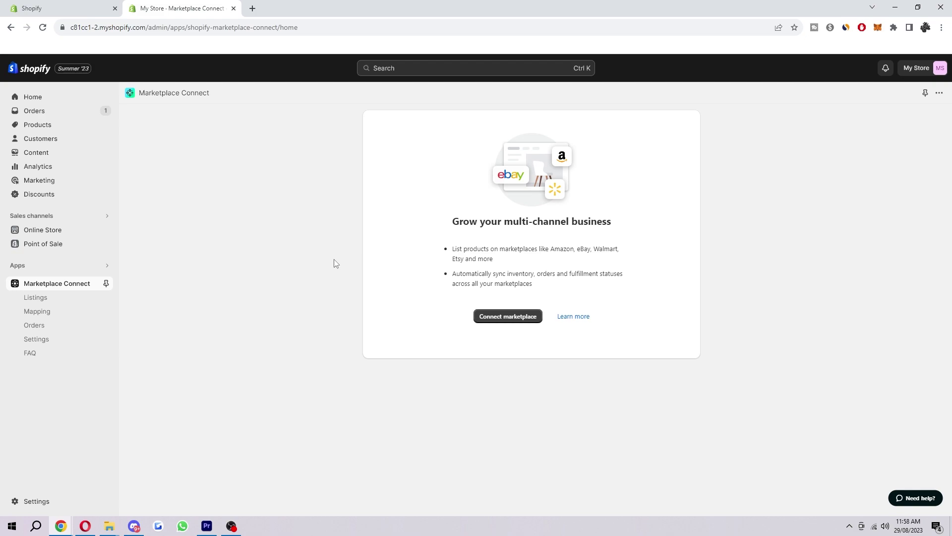
Step: Choose Connect marketplace on the Marketplace Connect home page
{"action": "left_click", "coordinate": [500, 318]}
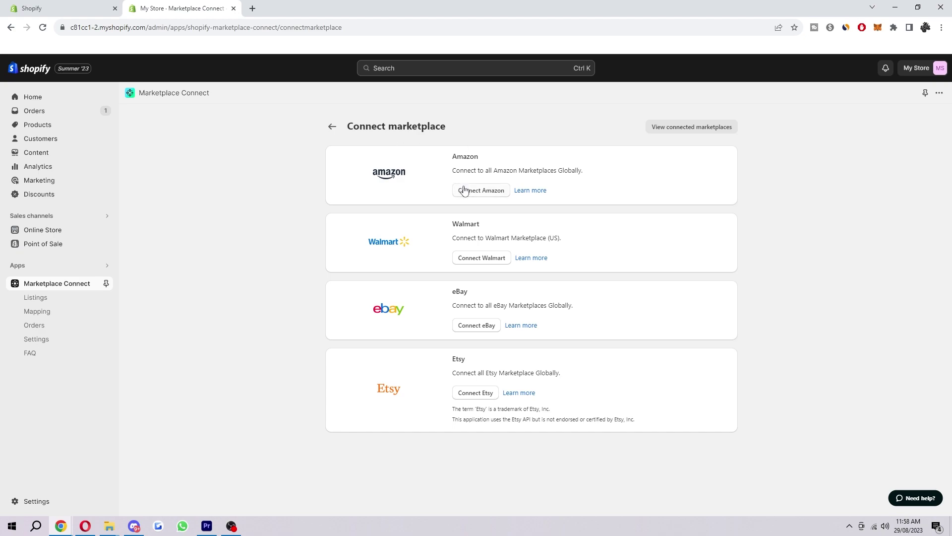
Step: Start the eBay connection and agree to the account-access consent
{"action": "left_click", "coordinate": [490, 327]}
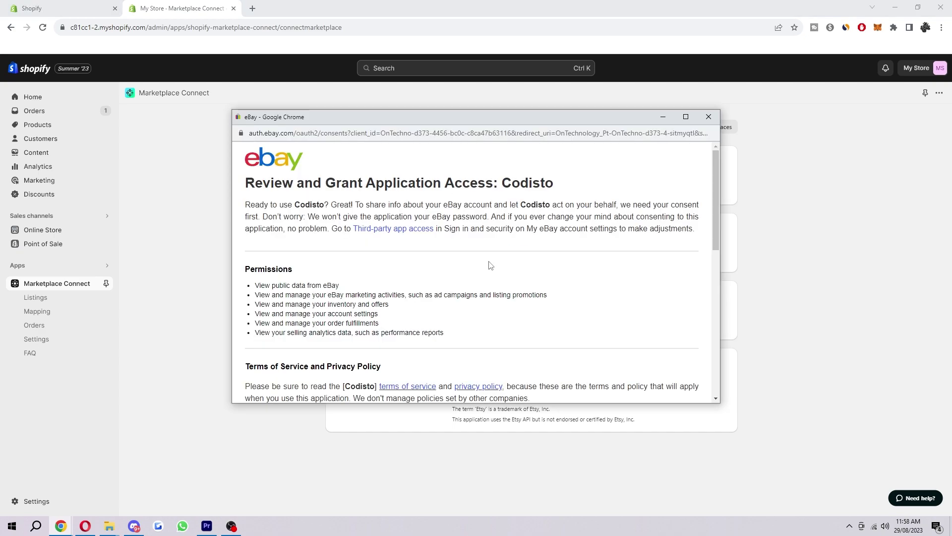
{"action": "scroll", "coordinate": [490, 266], "scroll_direction": "down", "scroll_amount": 3}
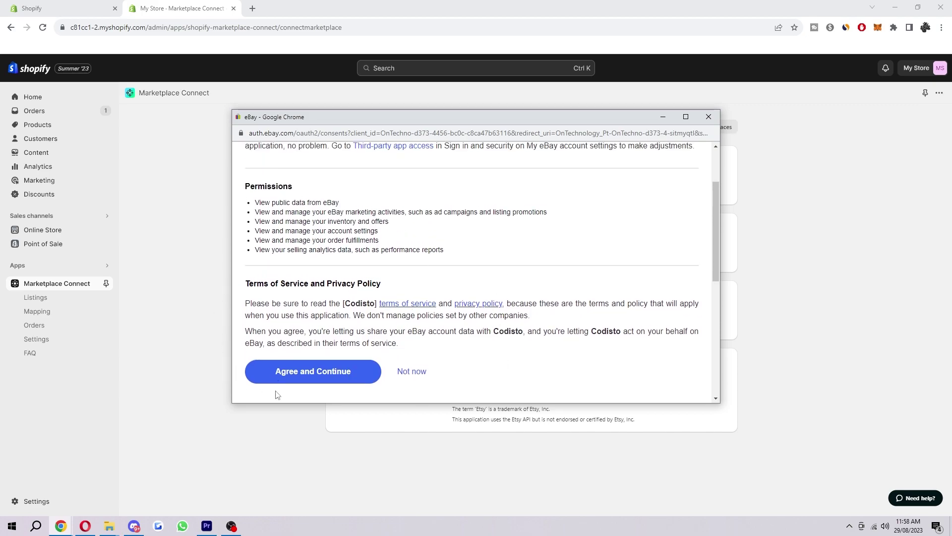
{"action": "left_click", "coordinate": [326, 370]}
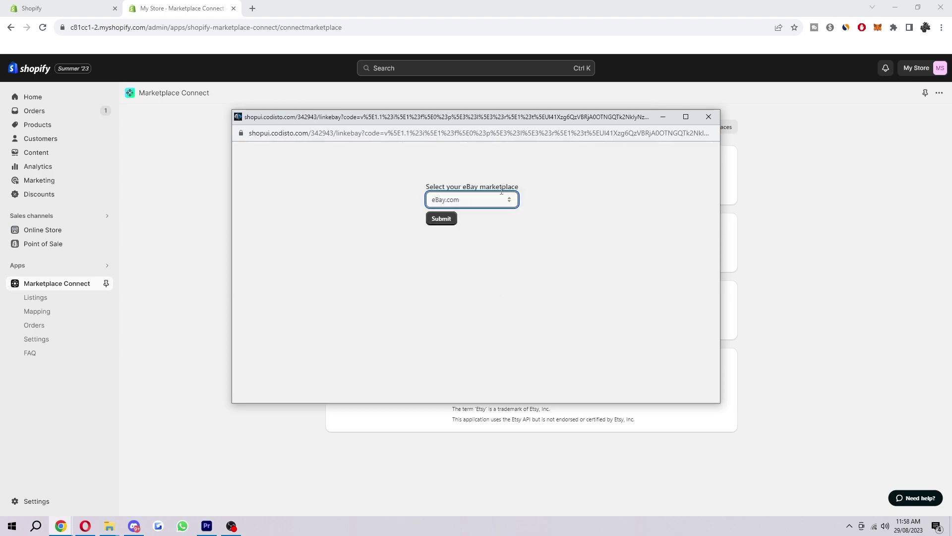
Step: Select eBay.co.uk as the eBay marketplace and submit it
{"action": "left_click", "coordinate": [495, 203]}
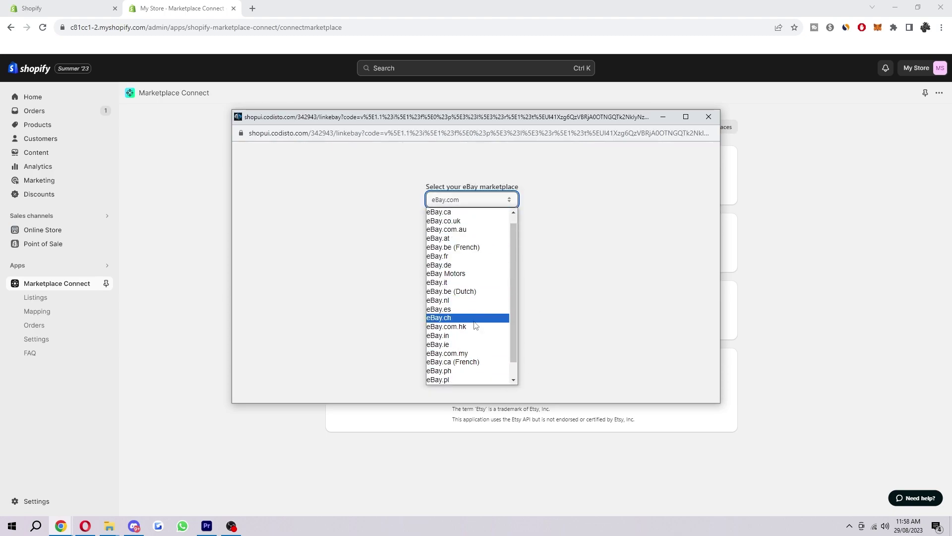
{"action": "scroll", "coordinate": [476, 317], "scroll_direction": "down", "scroll_amount": 1}
{"action": "scroll", "coordinate": [436, 343], "scroll_direction": "up", "scroll_amount": 1}
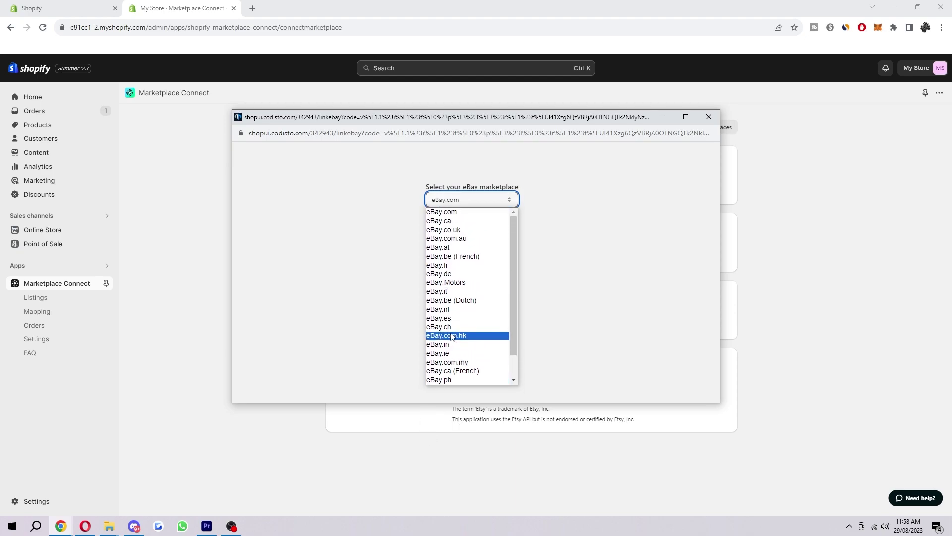
{"action": "left_click", "coordinate": [476, 231]}
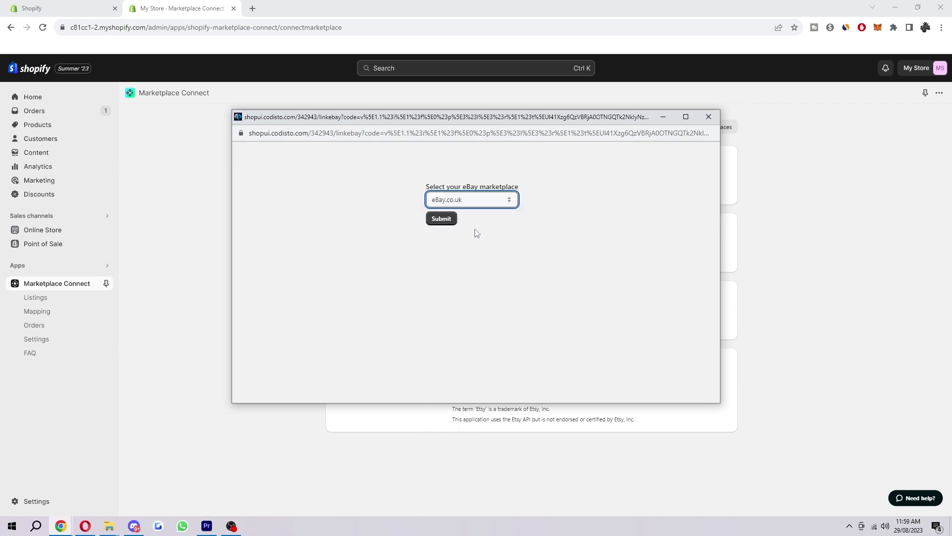
{"action": "left_click", "coordinate": [450, 222]}
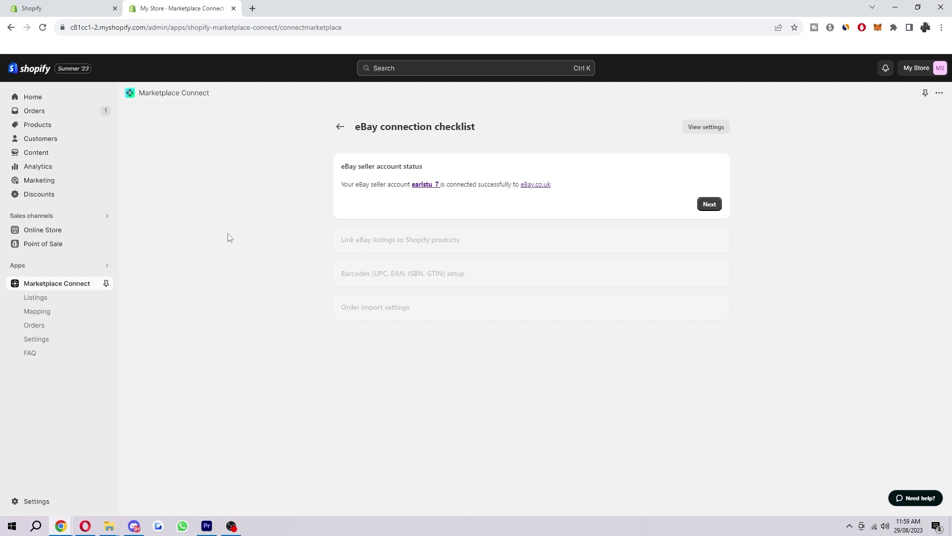
Step: Complete seller status, listing links, barcodes (Edit in Marketplace Connect) and order import checklist items
{"action": "left_click", "coordinate": [710, 204]}
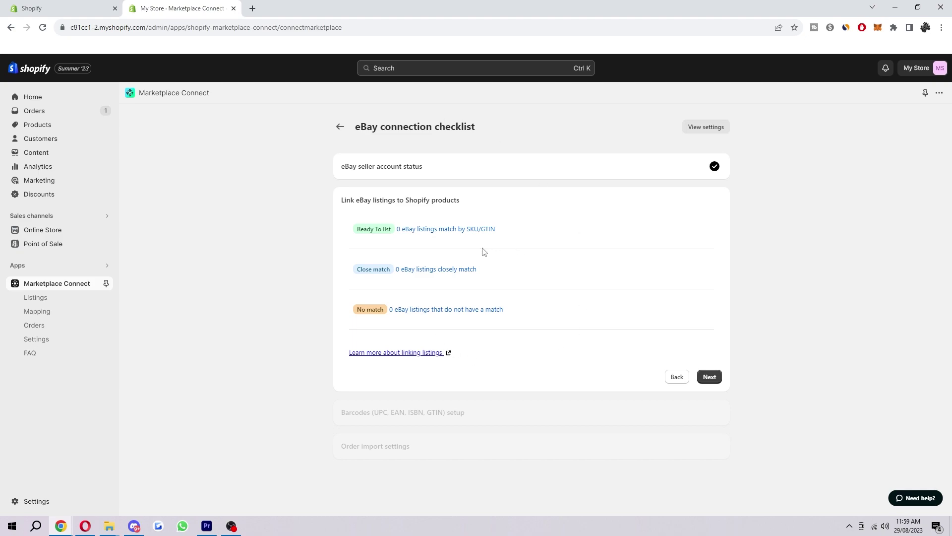
{"action": "left_click", "coordinate": [709, 378]}
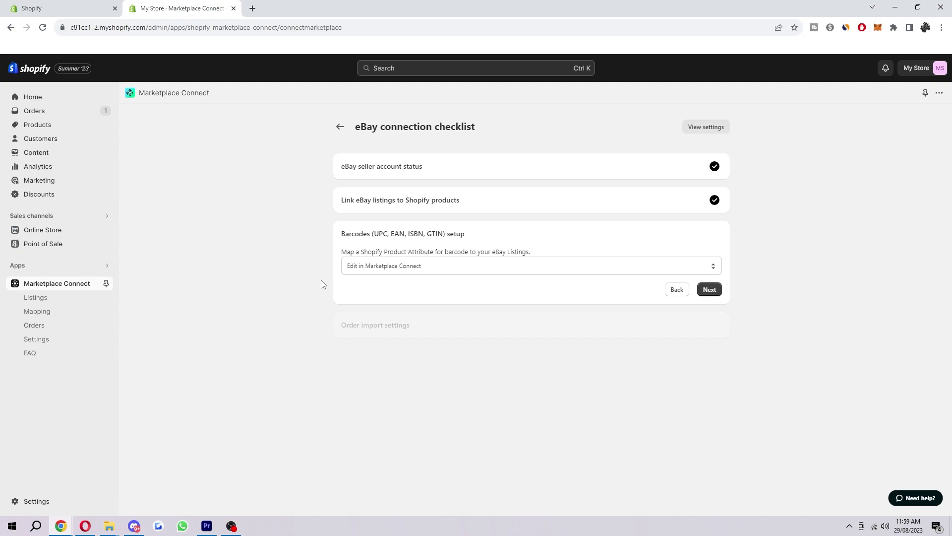
{"action": "left_click", "coordinate": [494, 269]}
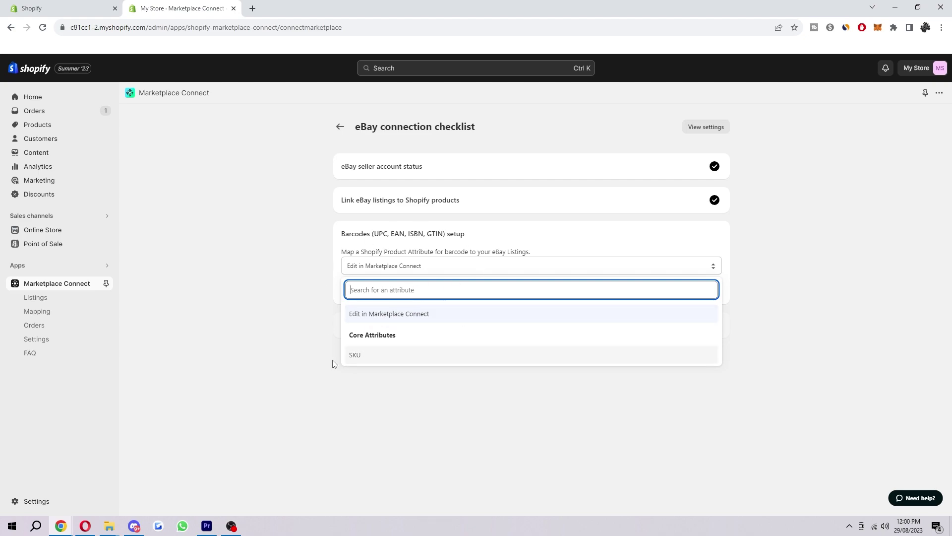
{"action": "left_click", "coordinate": [253, 270]}
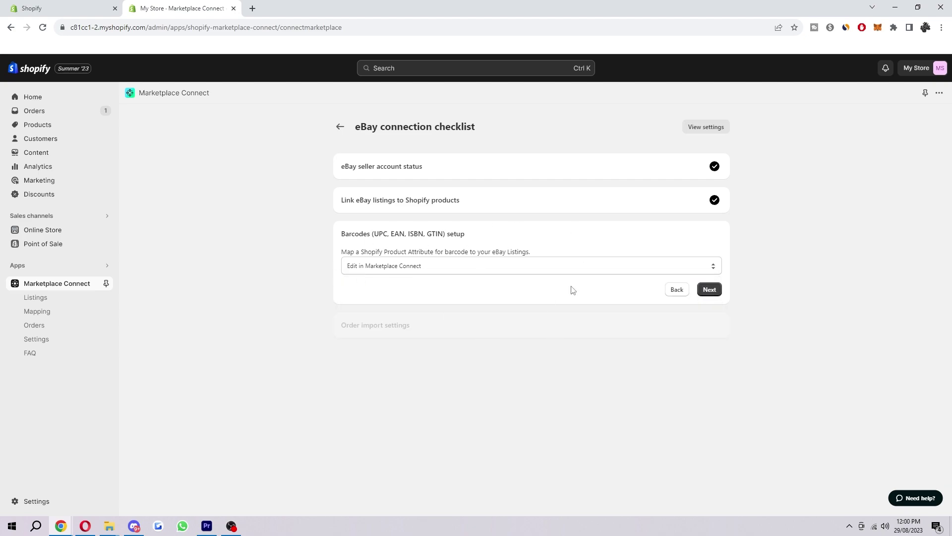
{"action": "left_click", "coordinate": [710, 290]}
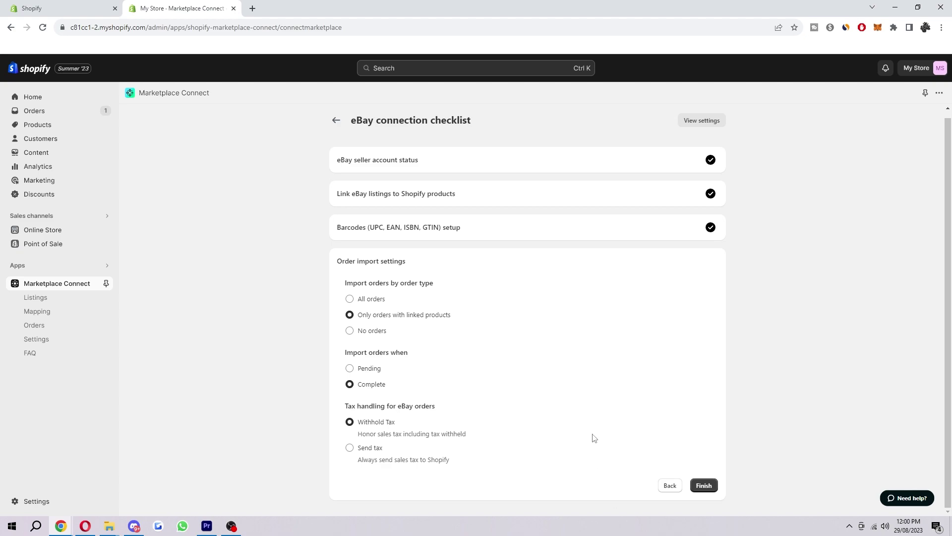
{"action": "left_click", "coordinate": [708, 487]}
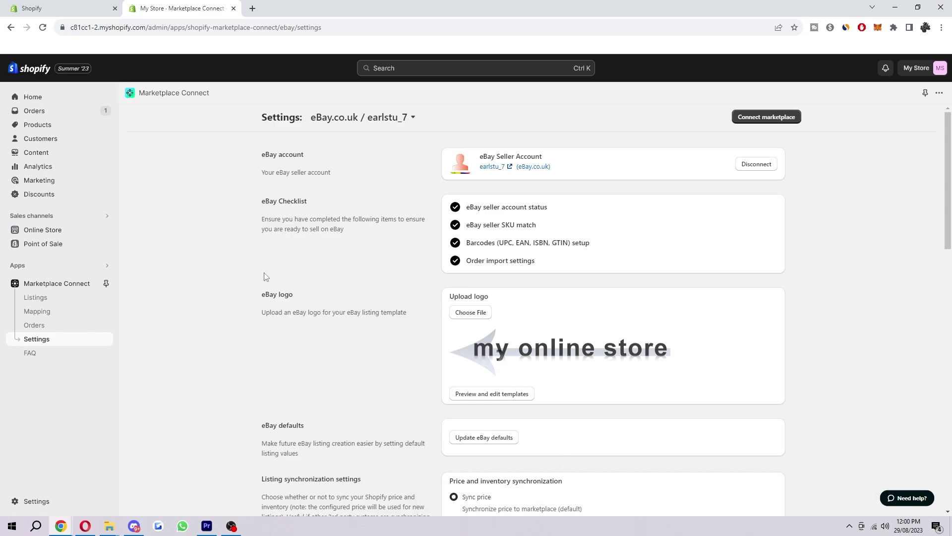
Step: Review each eBay.co.uk settings section, then go to the attribute Mapping page
{"action": "scroll", "coordinate": [264, 276], "scroll_direction": "down", "scroll_amount": 2}
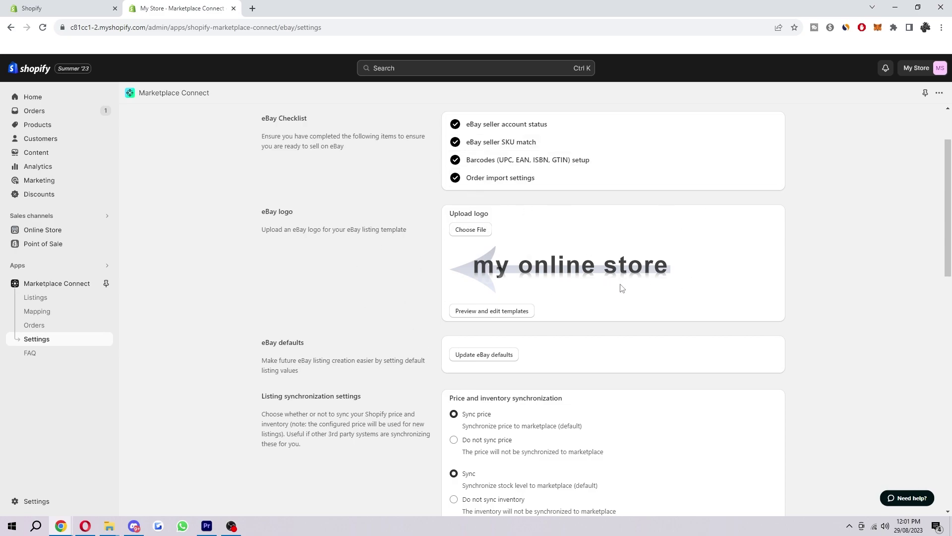
{"action": "scroll", "coordinate": [303, 228], "scroll_direction": "down", "scroll_amount": 1}
{"action": "scroll", "coordinate": [304, 228], "scroll_direction": "down", "scroll_amount": 3}
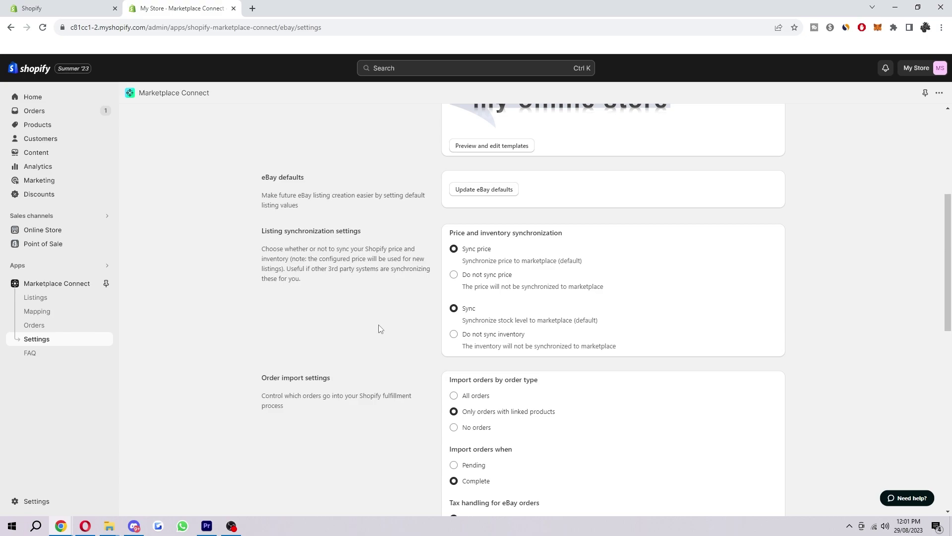
{"action": "scroll", "coordinate": [350, 308], "scroll_direction": "down", "scroll_amount": 3}
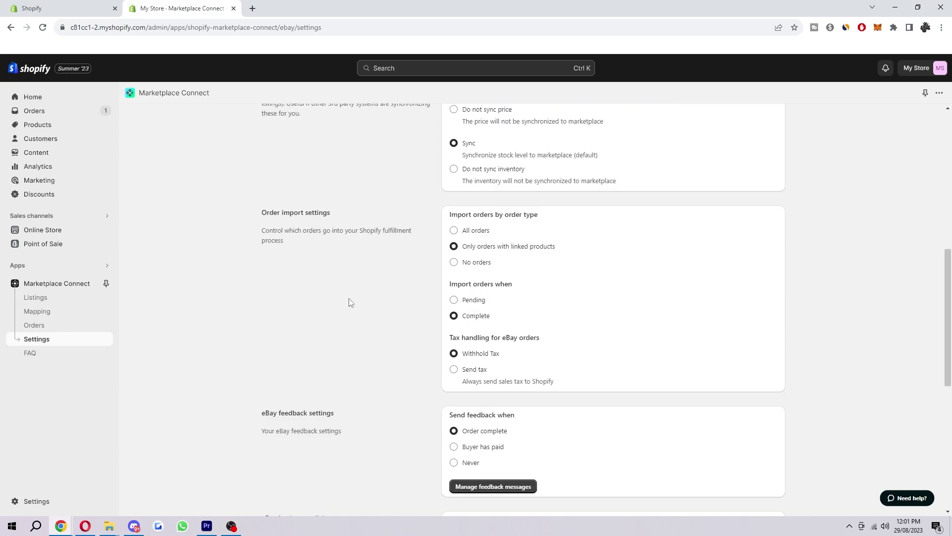
{"action": "scroll", "coordinate": [346, 287], "scroll_direction": "down", "scroll_amount": 3}
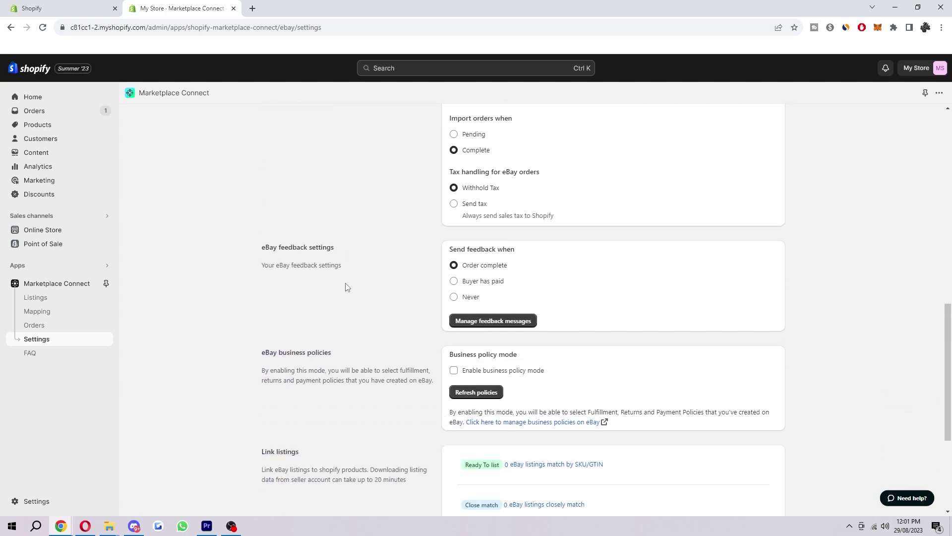
{"action": "scroll", "coordinate": [346, 288], "scroll_direction": "down", "scroll_amount": 2}
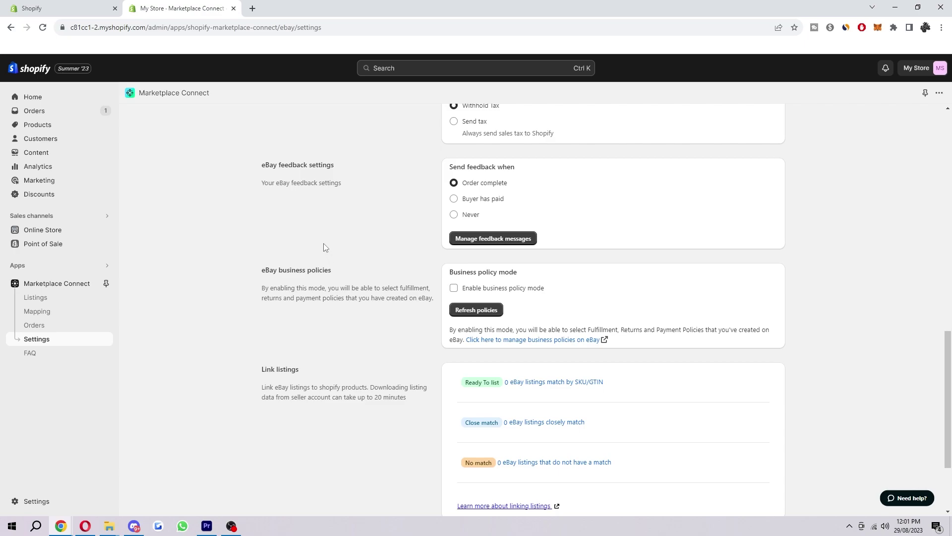
{"action": "left_click", "coordinate": [37, 311]}
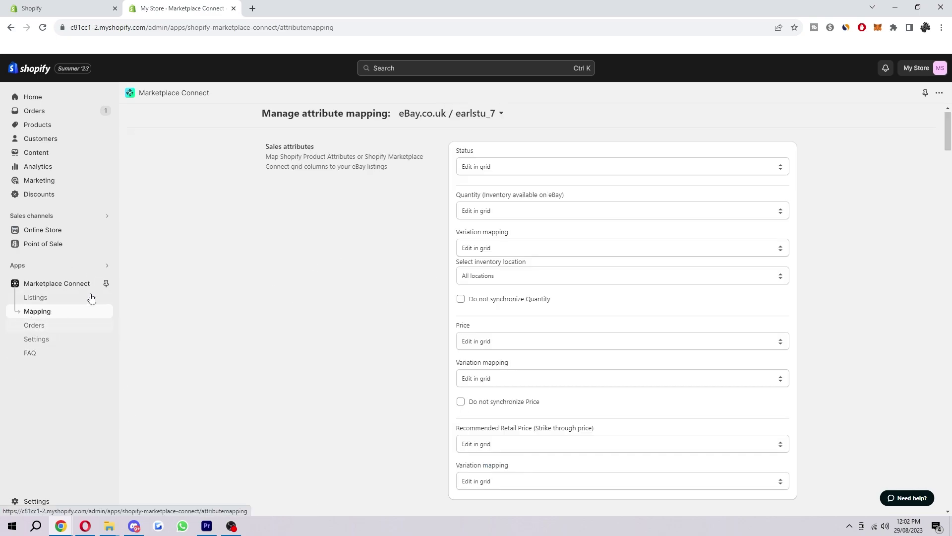
Step: Look at the Listings page, then return to the attribute Mapping page
{"action": "left_click", "coordinate": [50, 300]}
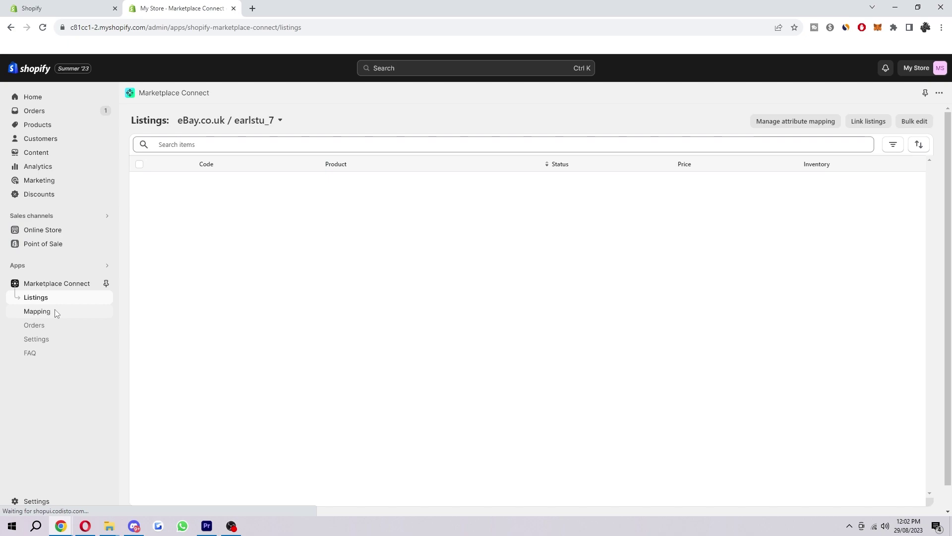
{"action": "left_click", "coordinate": [55, 311]}
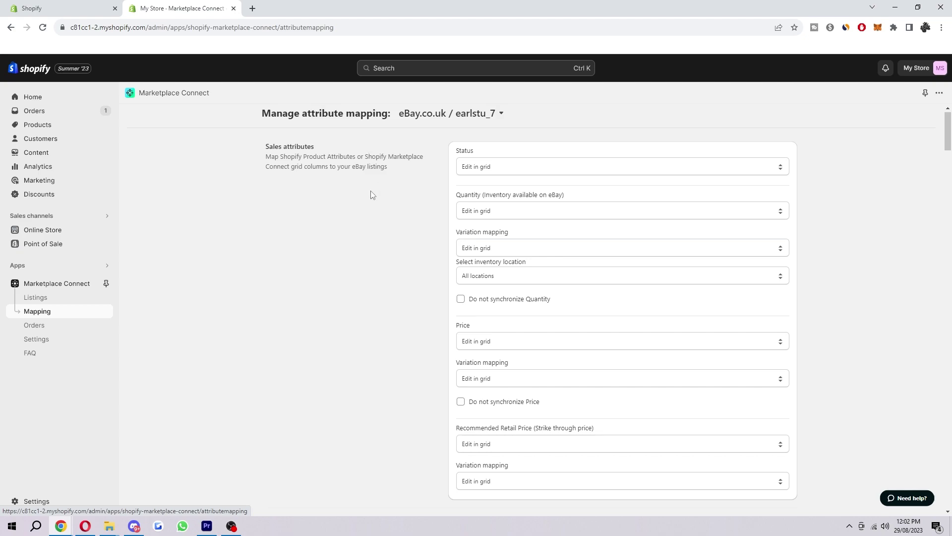
{"action": "scroll", "coordinate": [370, 195], "scroll_direction": "down", "scroll_amount": 5}
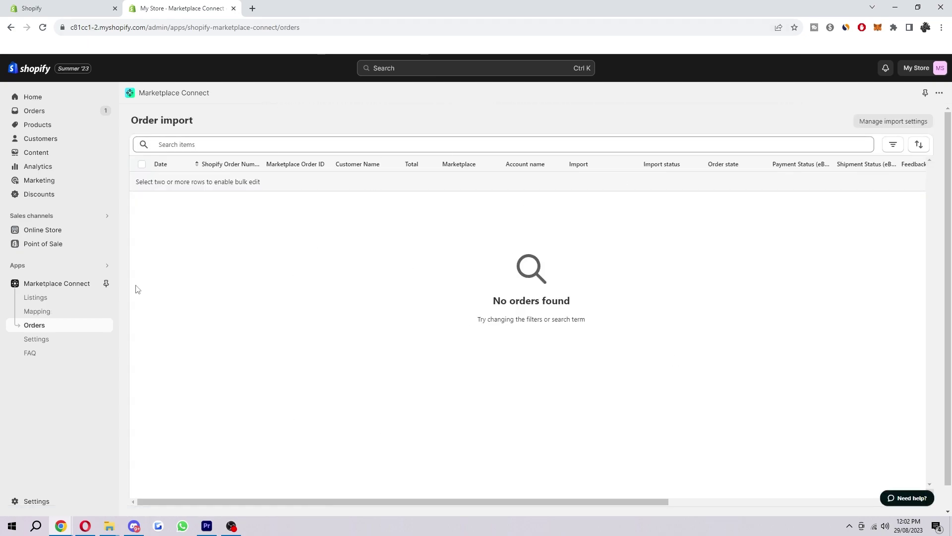
Step: Read through the Marketplace Connect FAQ's Getting Started and listings questions
{"action": "left_click", "coordinate": [34, 354]}
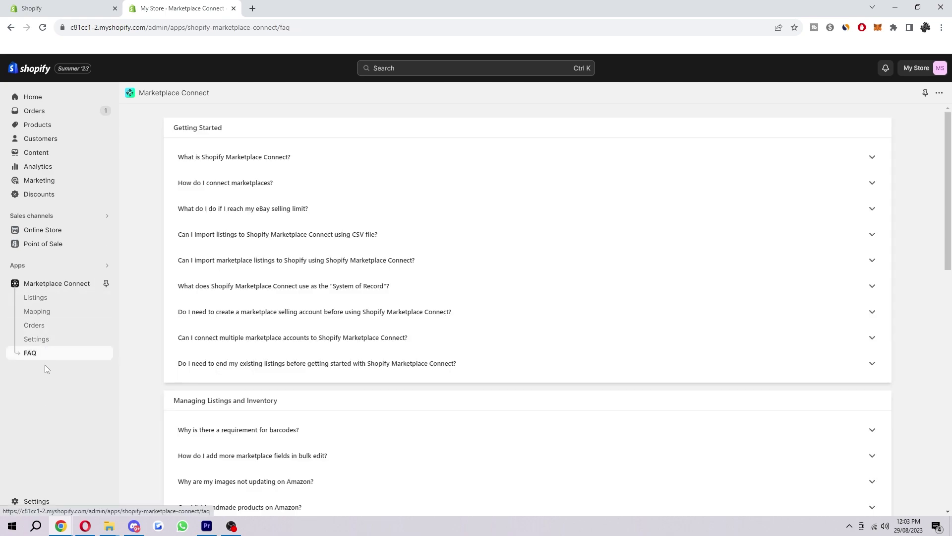
{"action": "scroll", "coordinate": [277, 383], "scroll_direction": "down", "scroll_amount": 3}
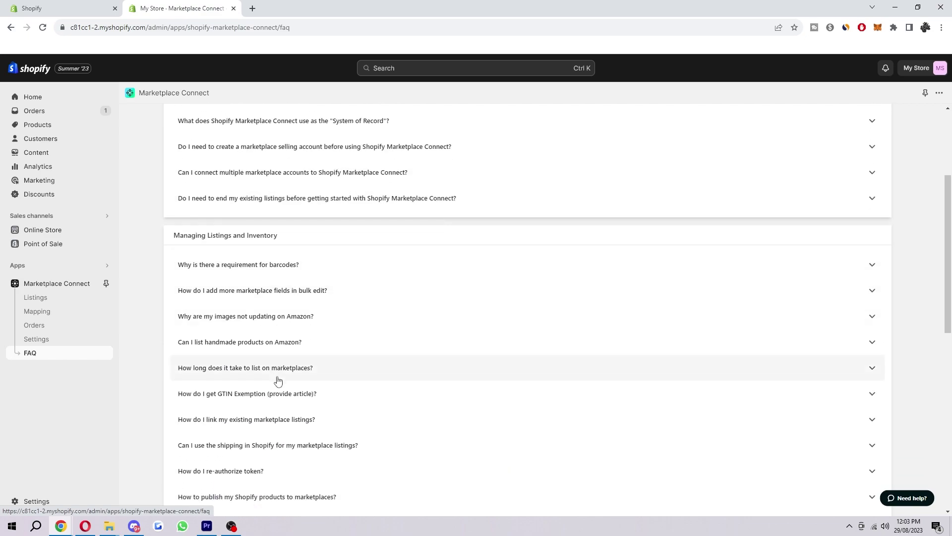
{"action": "scroll", "coordinate": [419, 277], "scroll_direction": "down", "scroll_amount": 9}
{"action": "scroll", "coordinate": [376, 445], "scroll_direction": "up", "scroll_amount": 10}
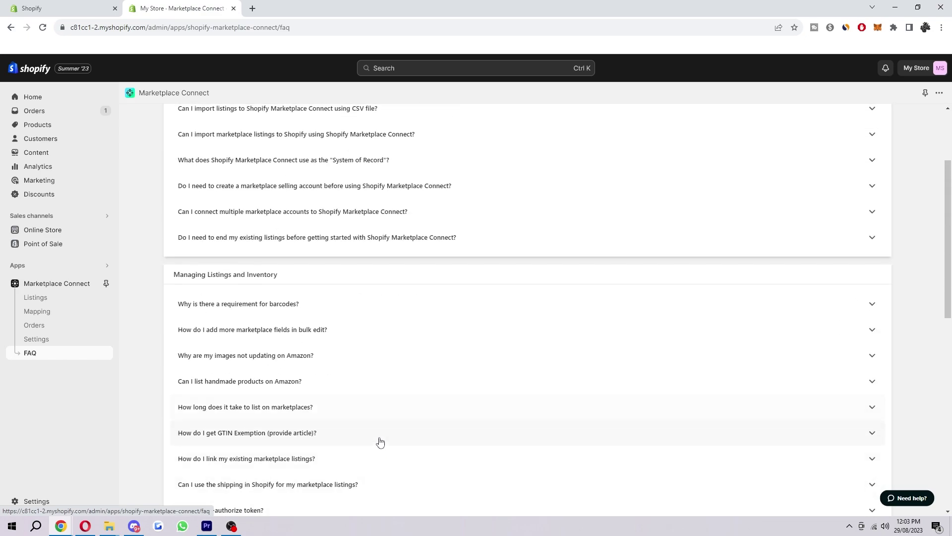
{"action": "scroll", "coordinate": [375, 446], "scroll_direction": "up", "scroll_amount": 3}
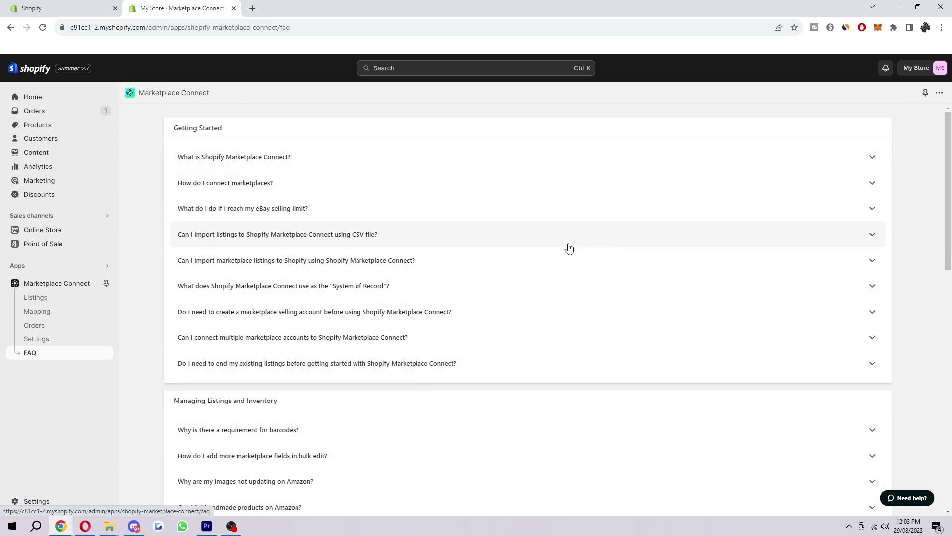